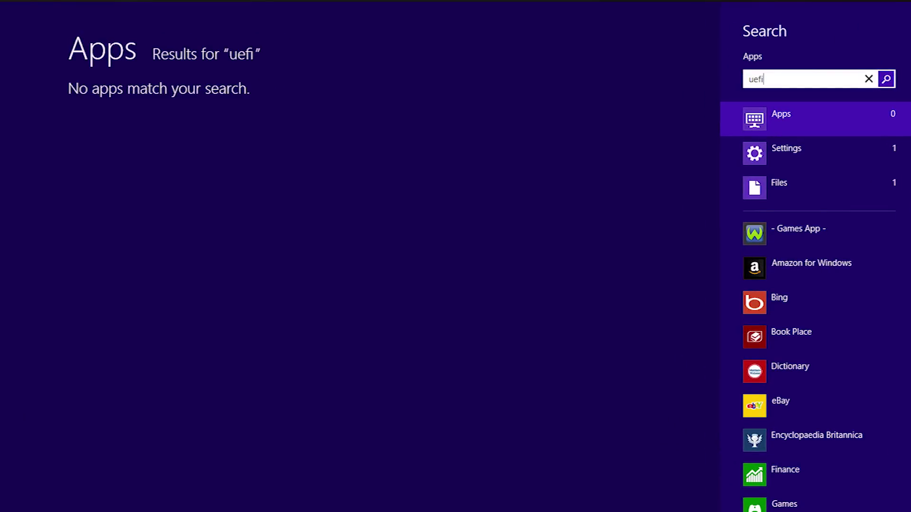
Switch the uefi search results to Settings to list Advanced startup options
key("Down")
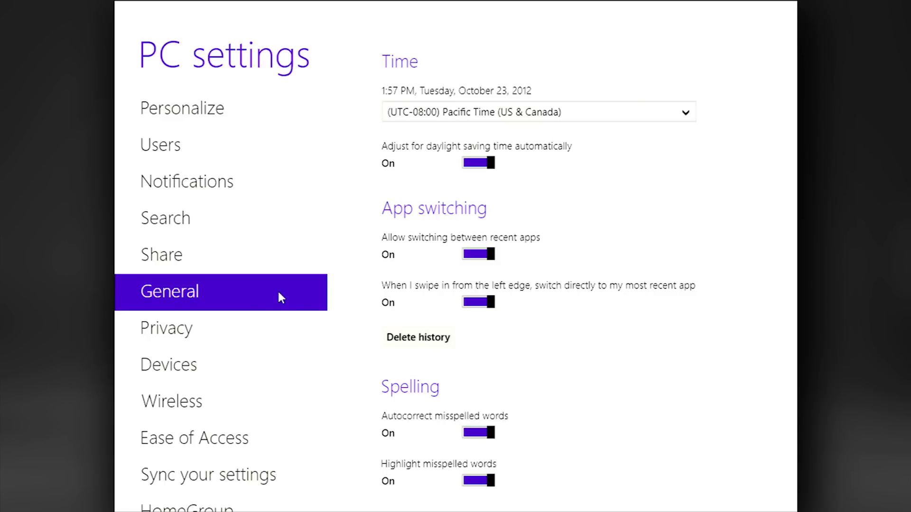
left_click_drag(791, 131, 788, 390)
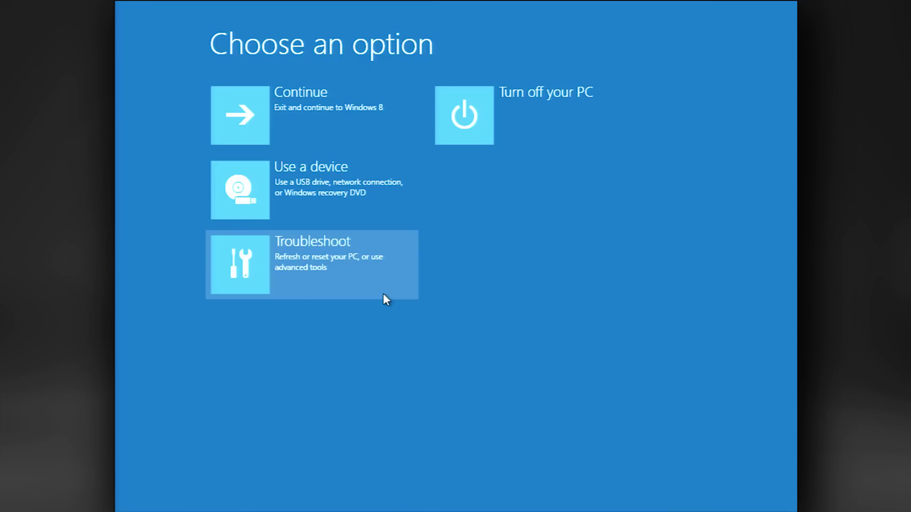
Go through Troubleshoot and Advanced options to the UEFI Firmware Settings page
left_click(382, 293)
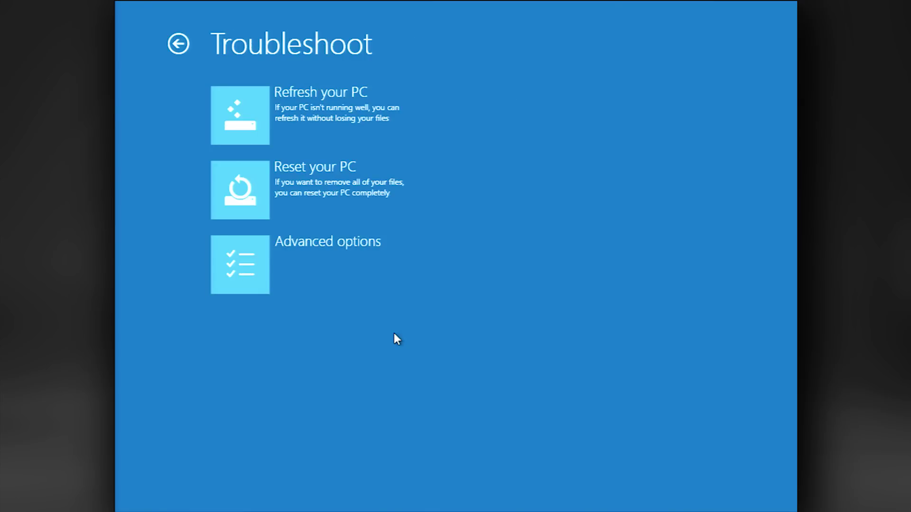
left_click(385, 294)
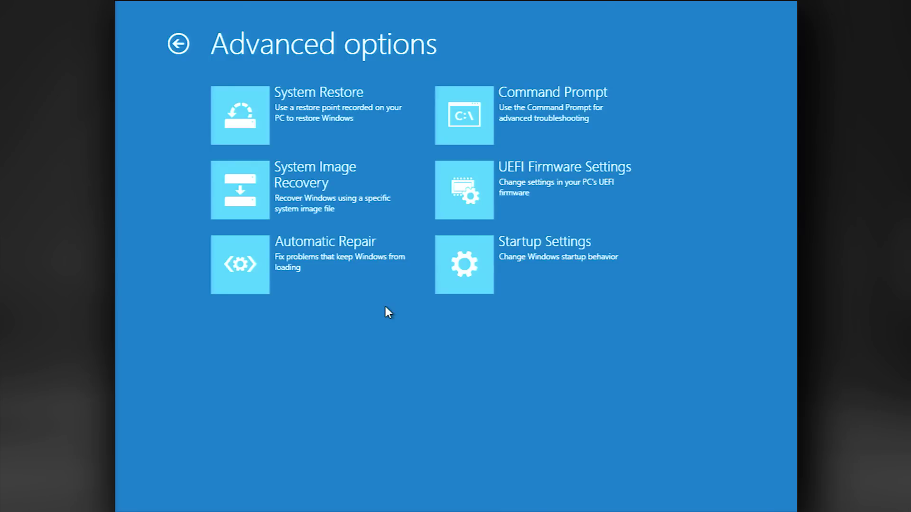
left_click(586, 221)
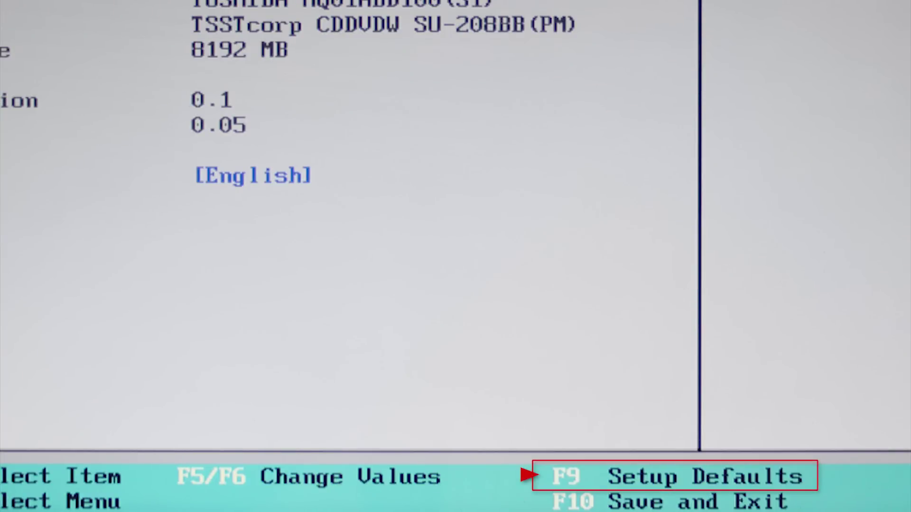
Load Setup Defaults with F9 and confirm Yes
key("F9")
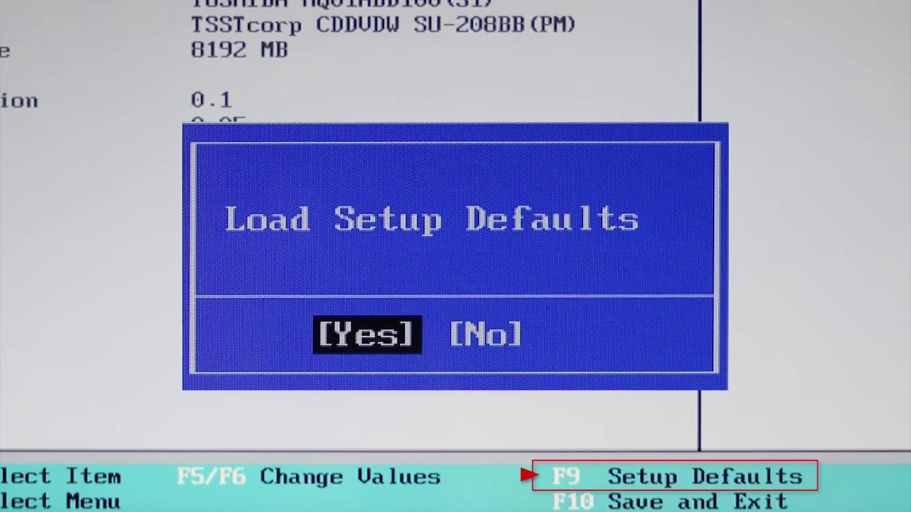
key("Return")
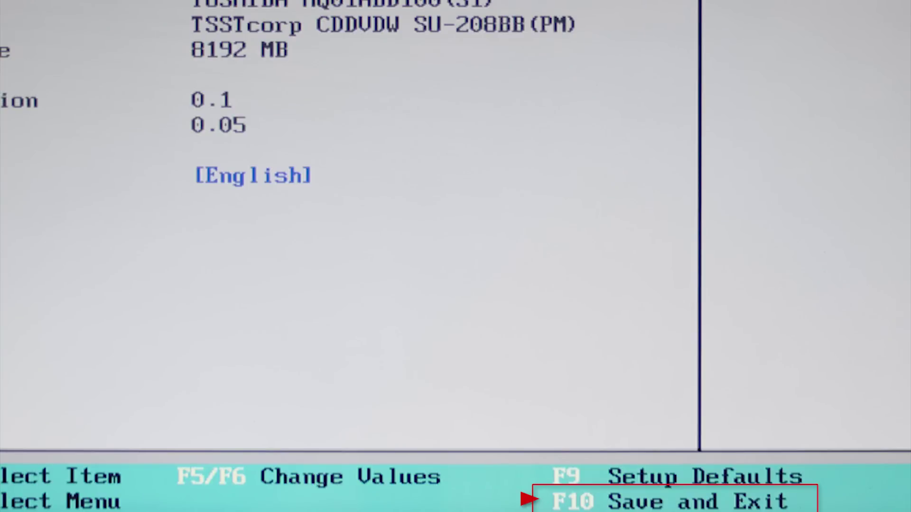
Press F9 to save and exit, which raises another Load Setup Defaults prompt
key("F9")
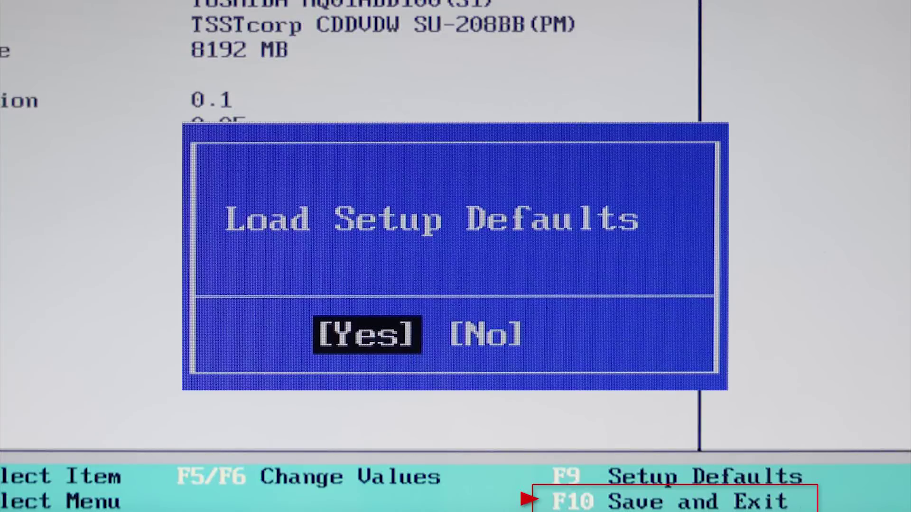